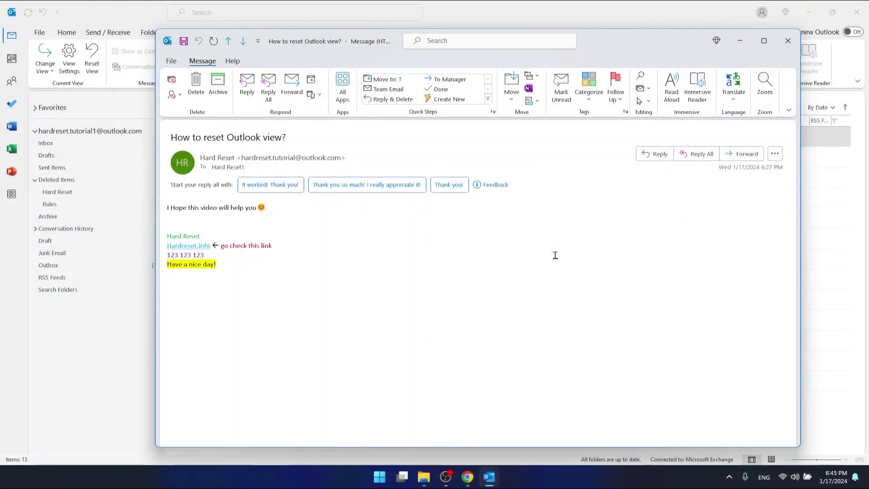
- Minimize the open message window to bring the inbox message list back
left_click(742, 44)
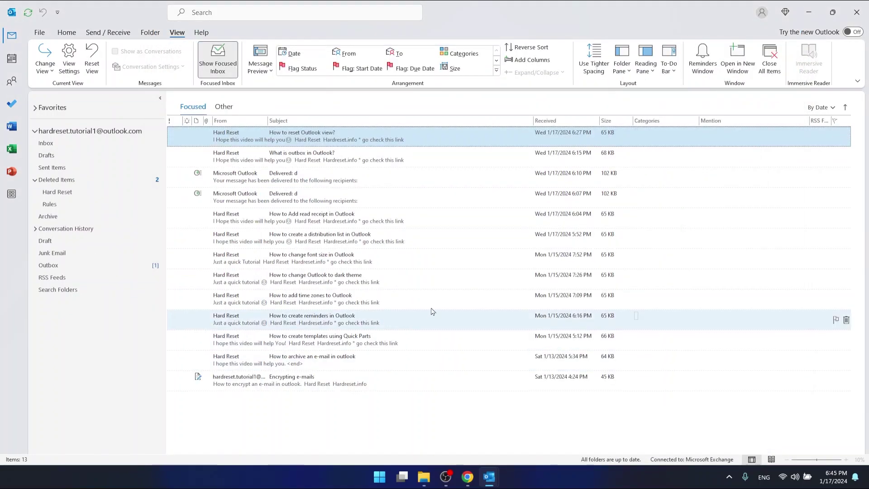
left_click(11, 61)
left_click(20, 38)
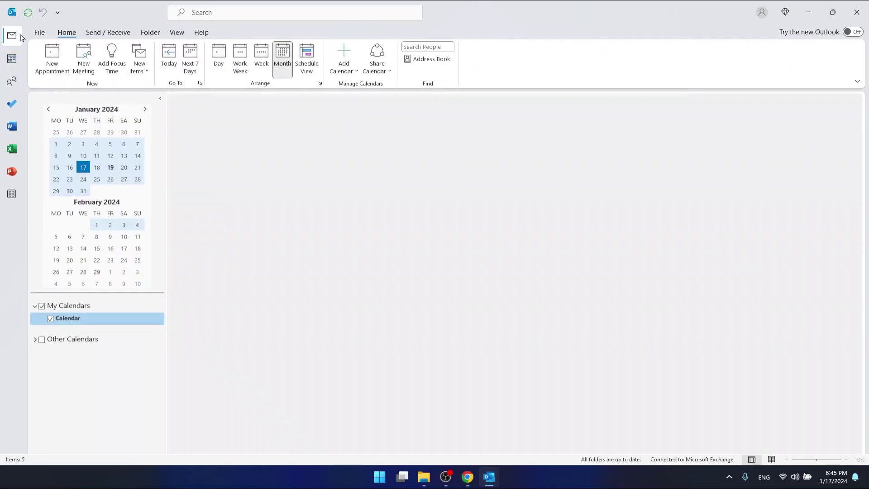
left_click(178, 35)
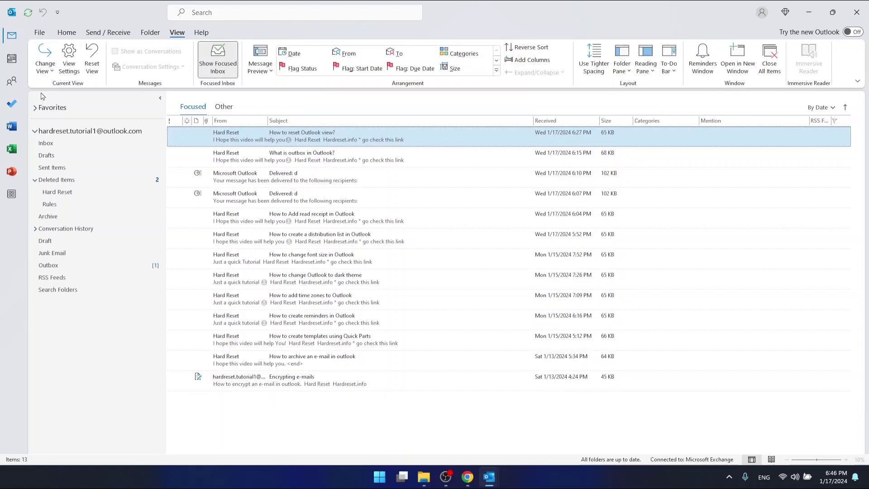
- Switch the inbox to the Compact view from the Change View list
left_click(49, 69)
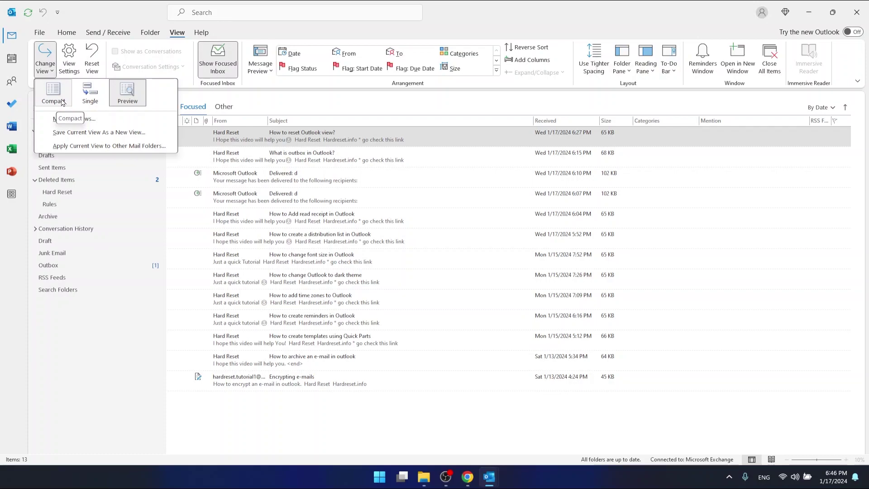
left_click(61, 102)
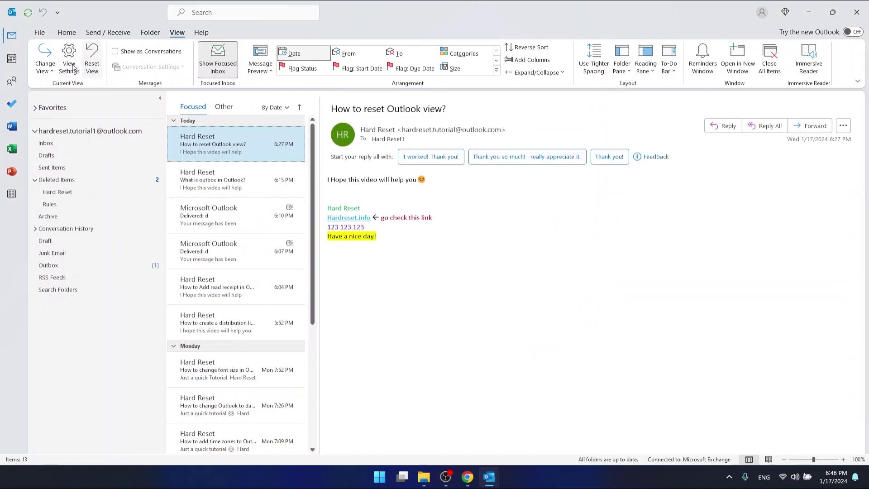
- Reset the Compact view to its default settings, confirming with Yes
left_click(92, 63)
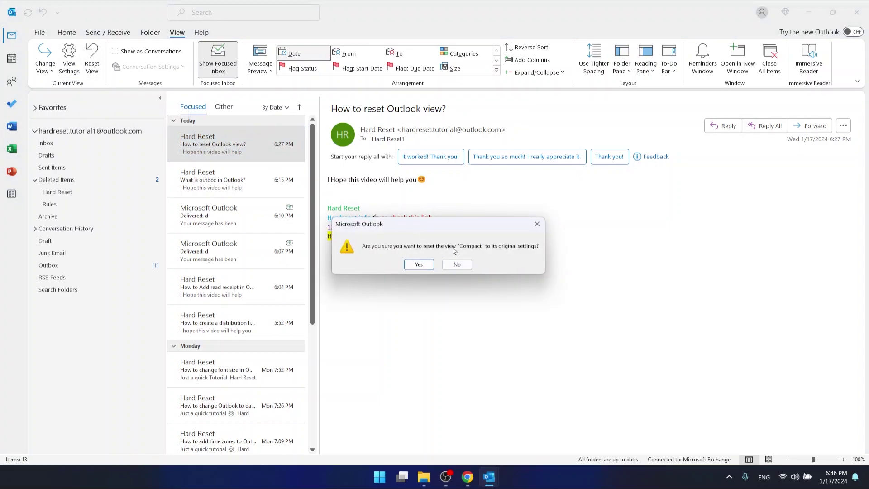
left_click(415, 265)
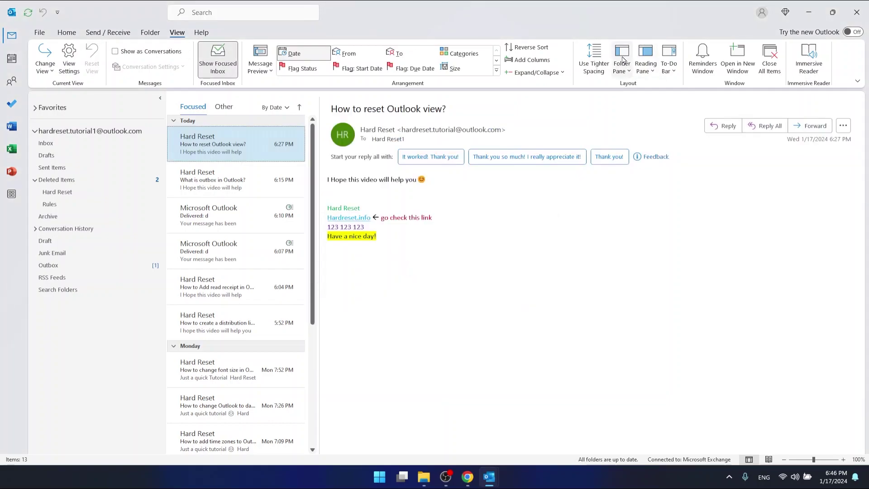
left_click(624, 71)
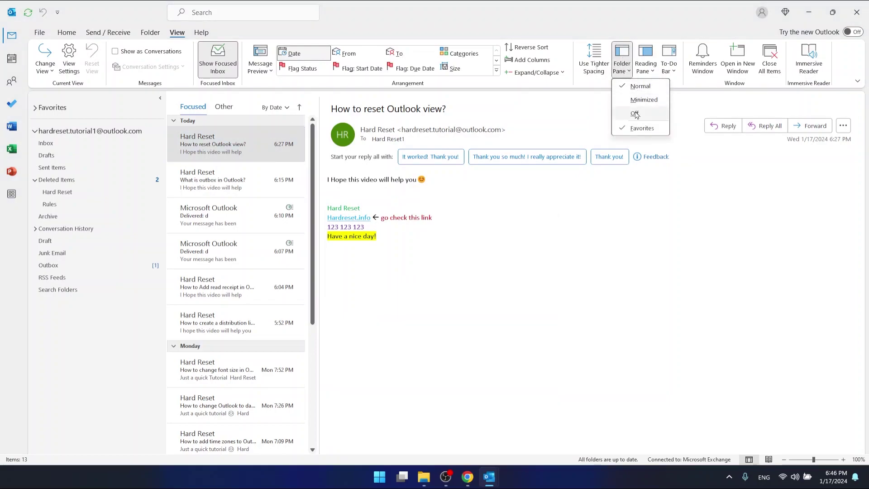
left_click(635, 113)
left_click(624, 74)
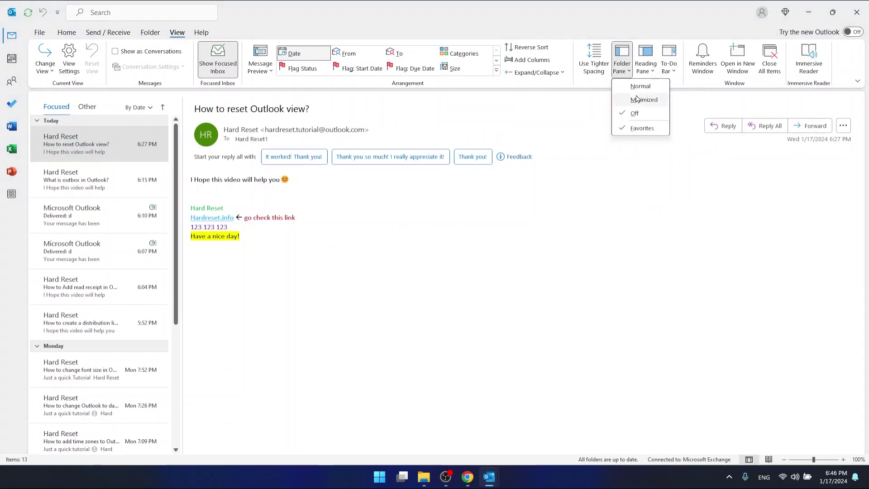
left_click(644, 89)
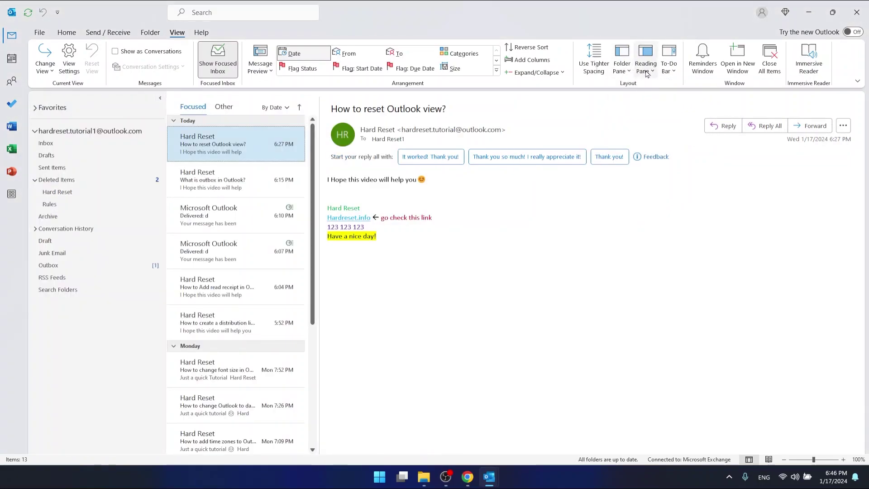
left_click(646, 73)
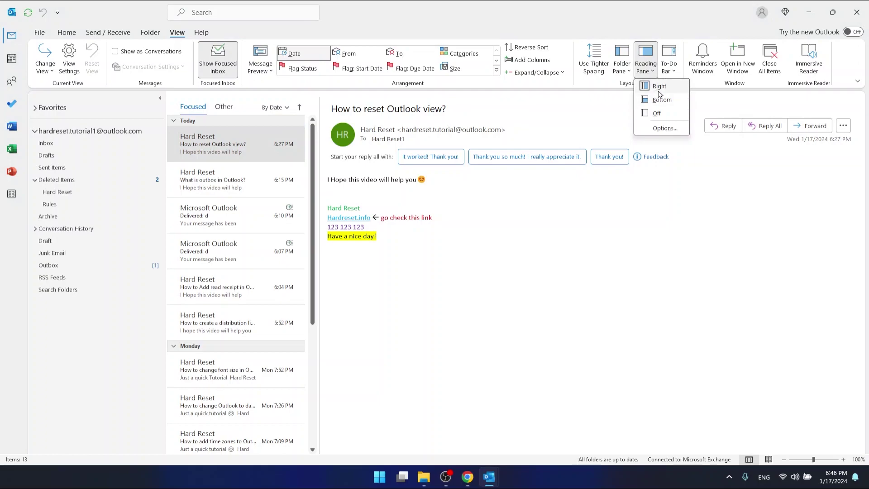
left_click(660, 87)
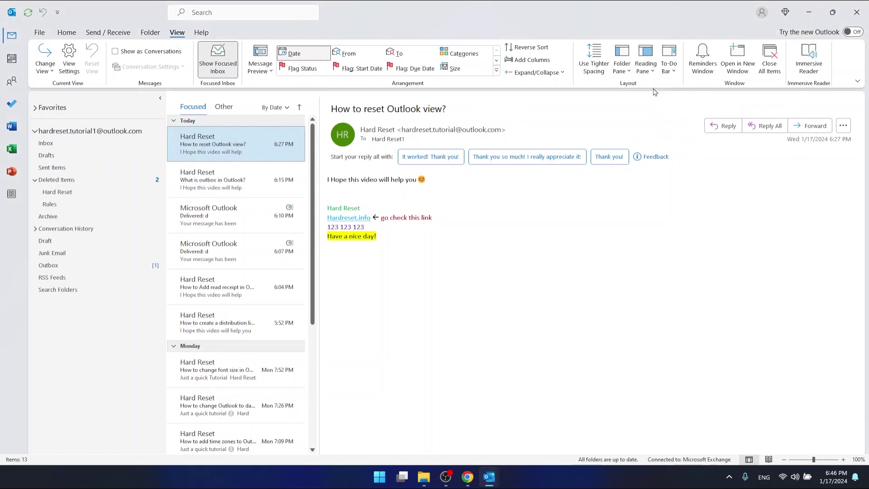
left_click(645, 68)
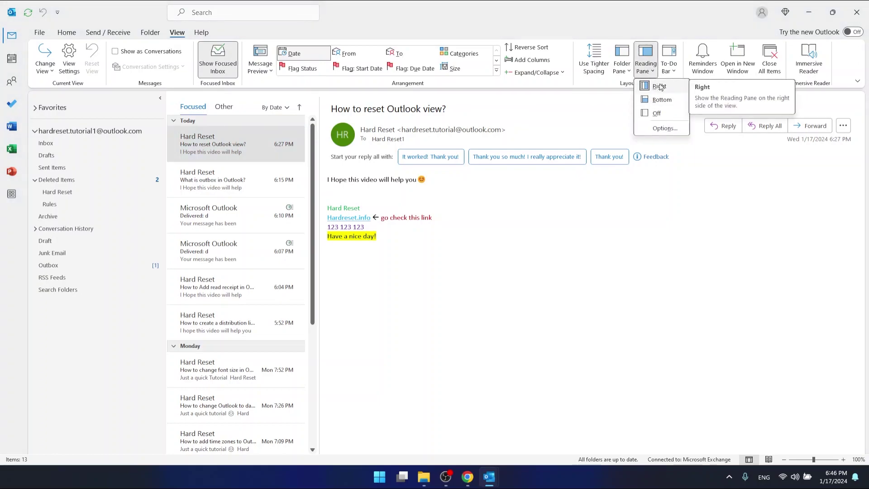
left_click(643, 28)
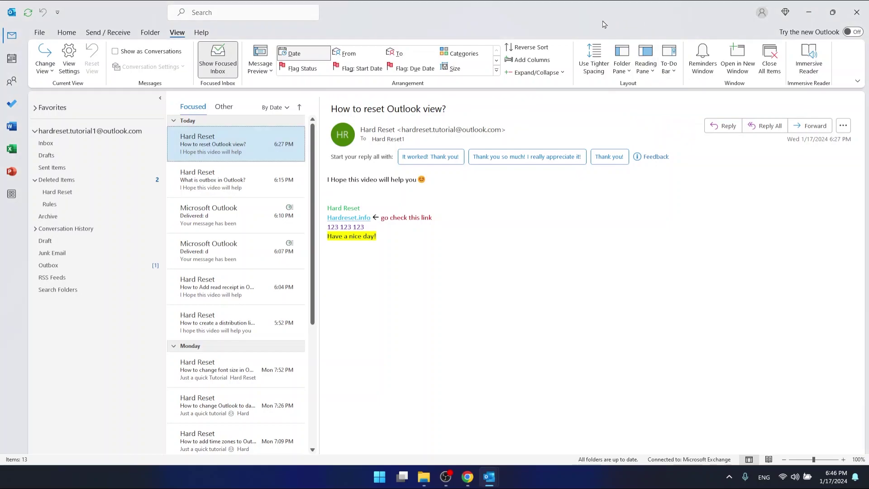